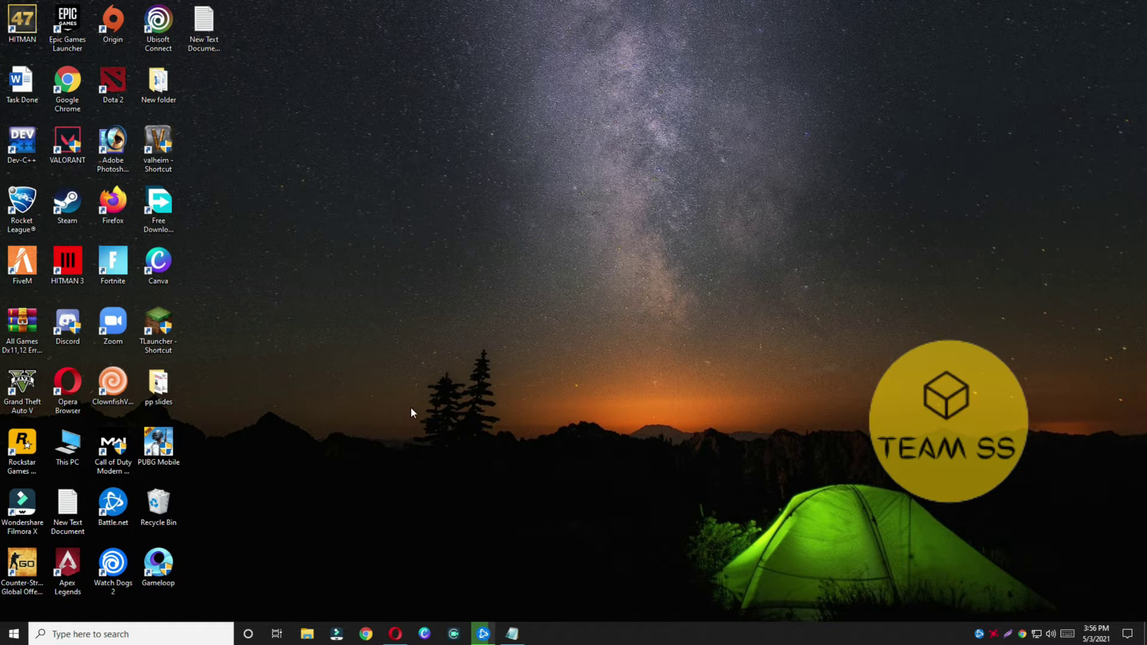
Step: Search Windows for %localappdata% and open the AppData Local folder in File Explorer
left_click(112, 640)
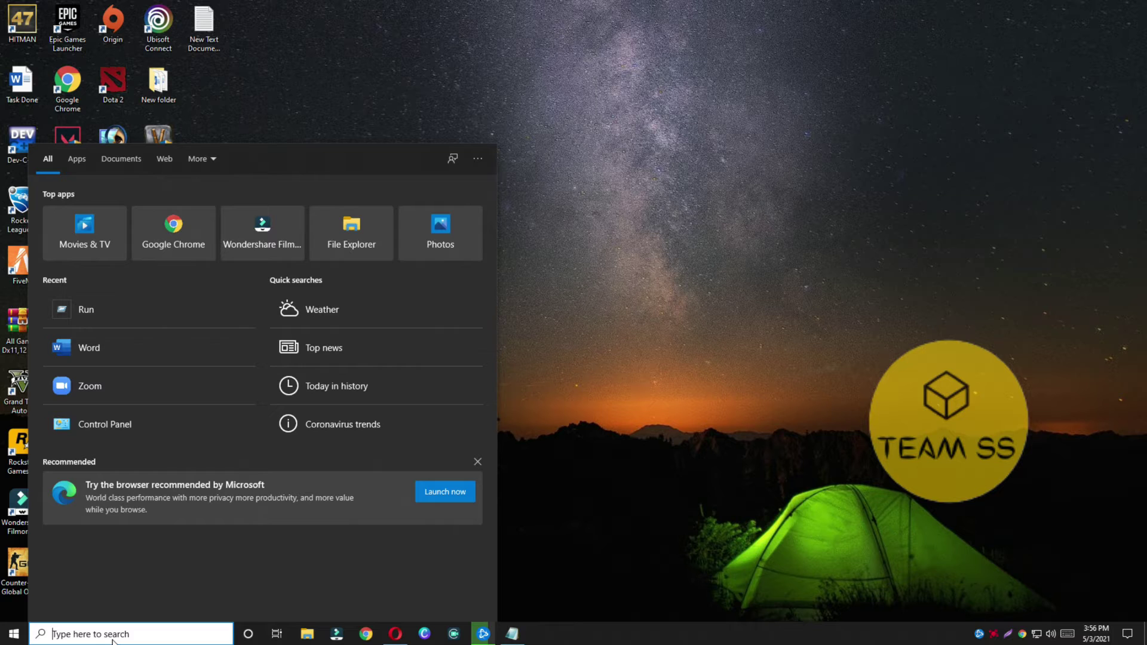
type("%loc")
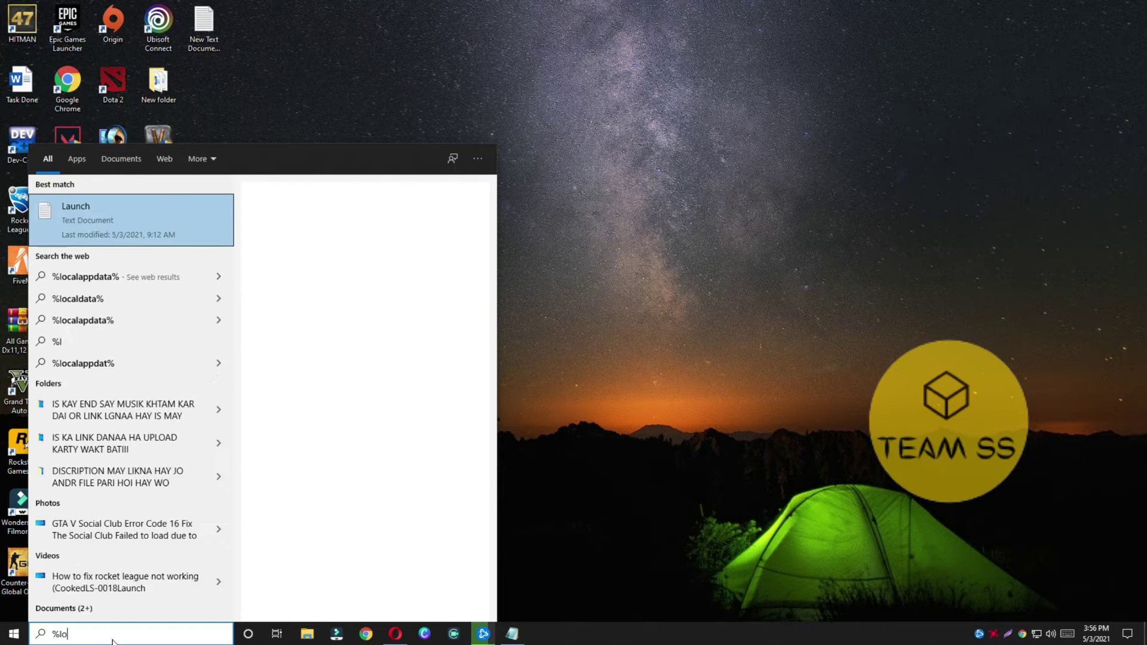
type("alapp")
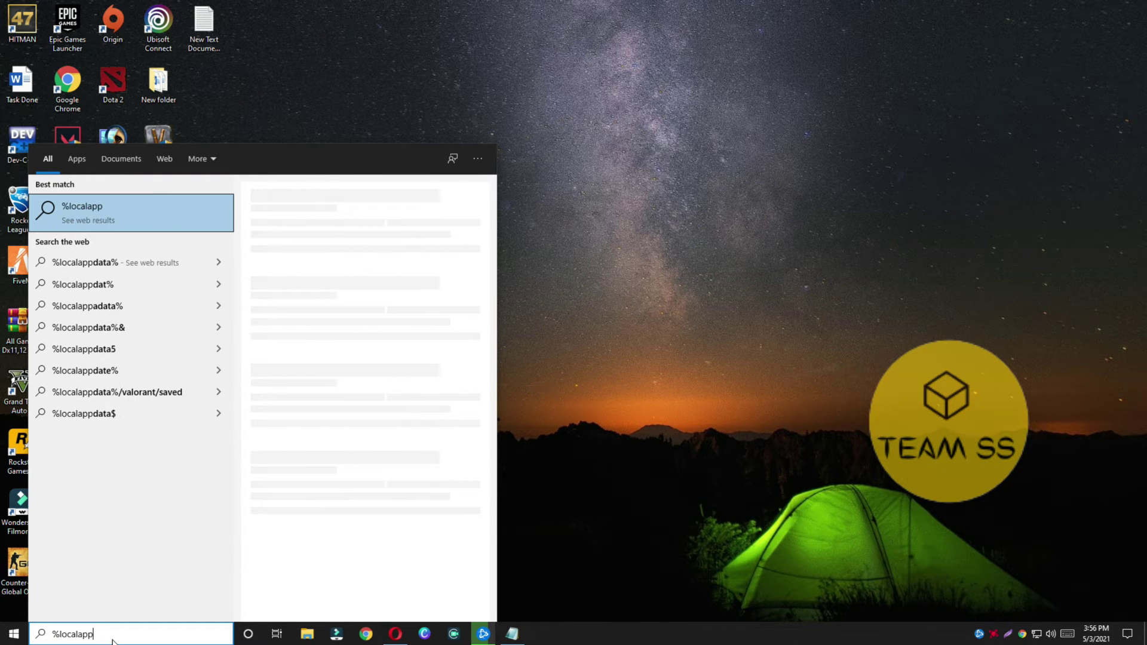
type("data%")
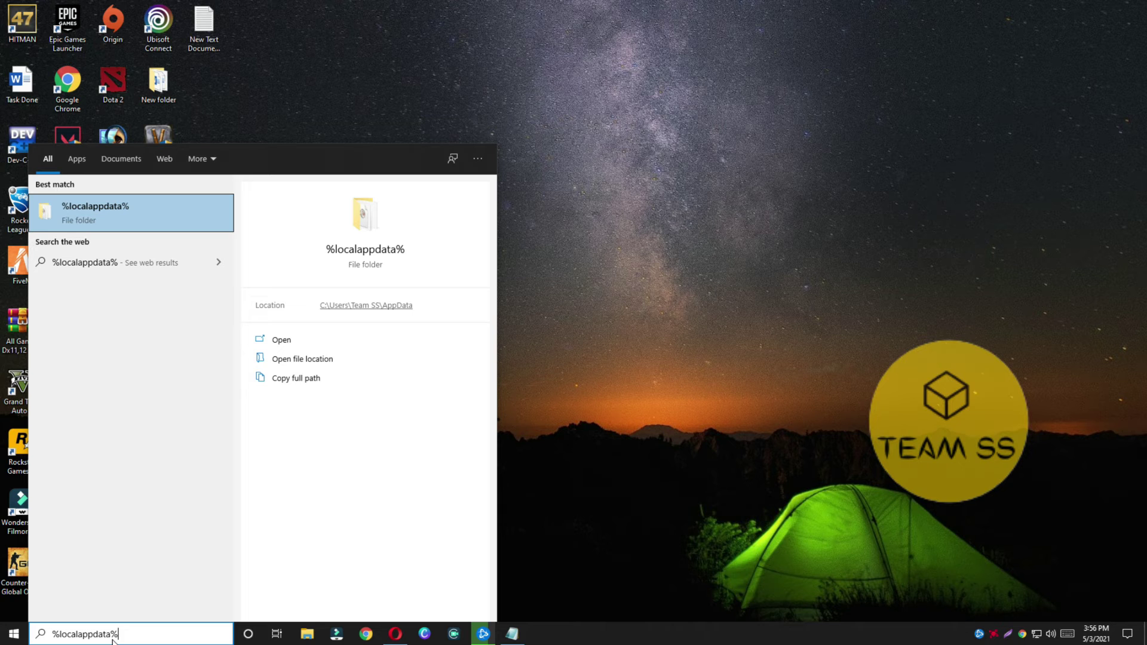
left_click_drag(124, 638, 53, 636)
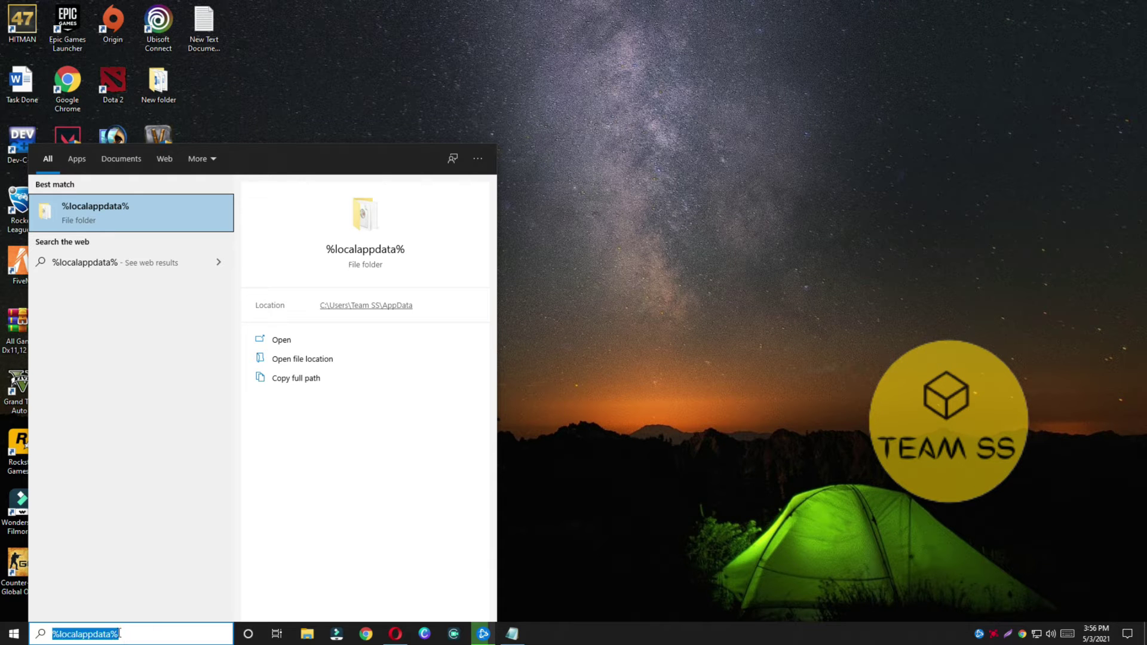
left_click(151, 205)
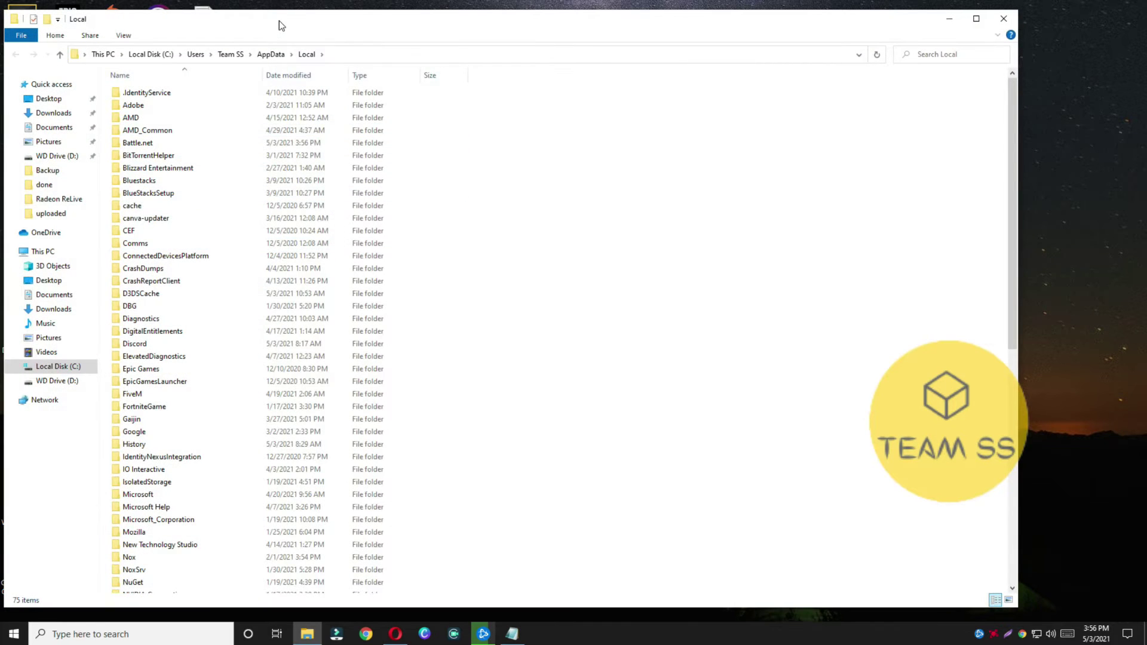
Step: Move the Explorer window aside and browse into Google > Chrome > User Data
left_click_drag(278, 20, 428, 15)
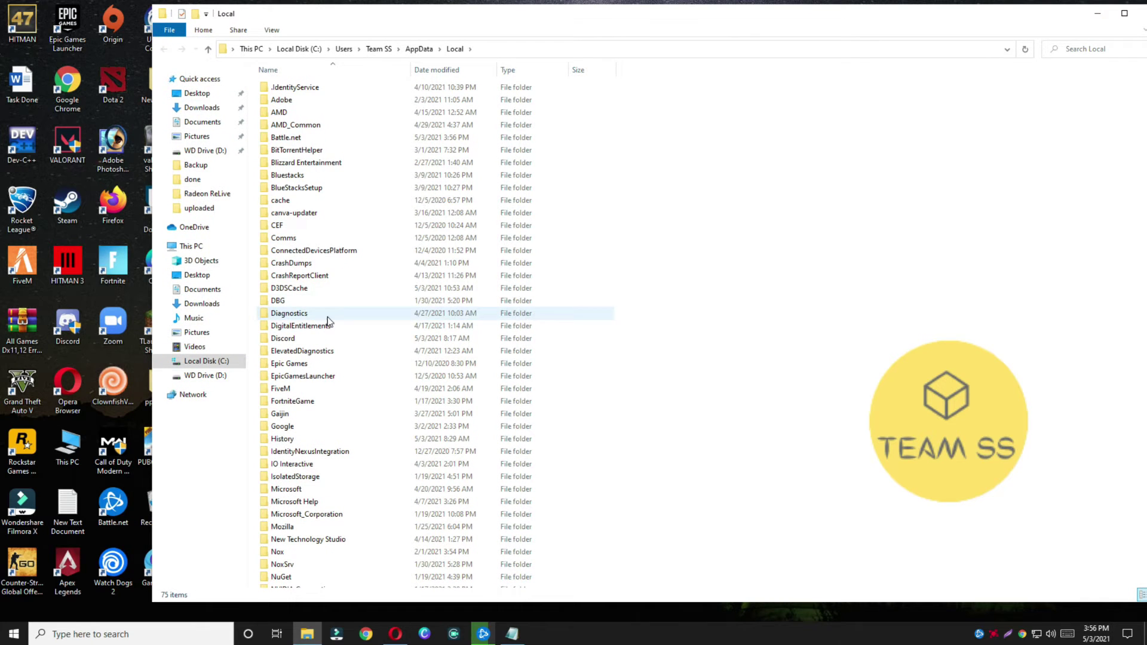
scroll(346, 254, "down", 3)
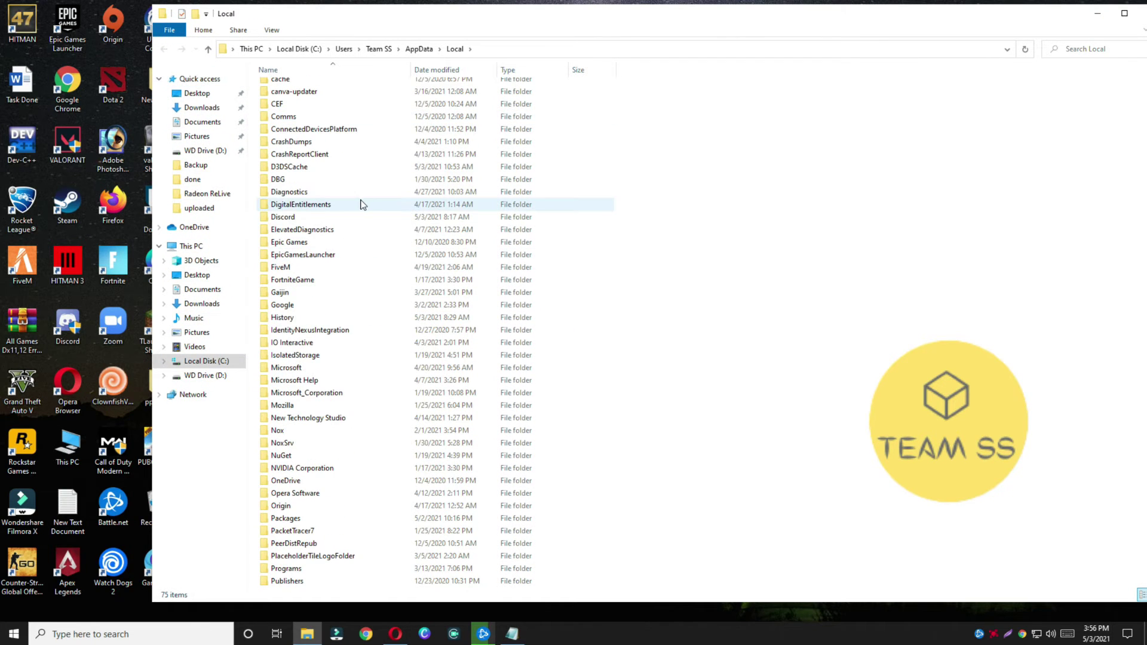
scroll(360, 204, "up", 3)
scroll(359, 204, "down", 10)
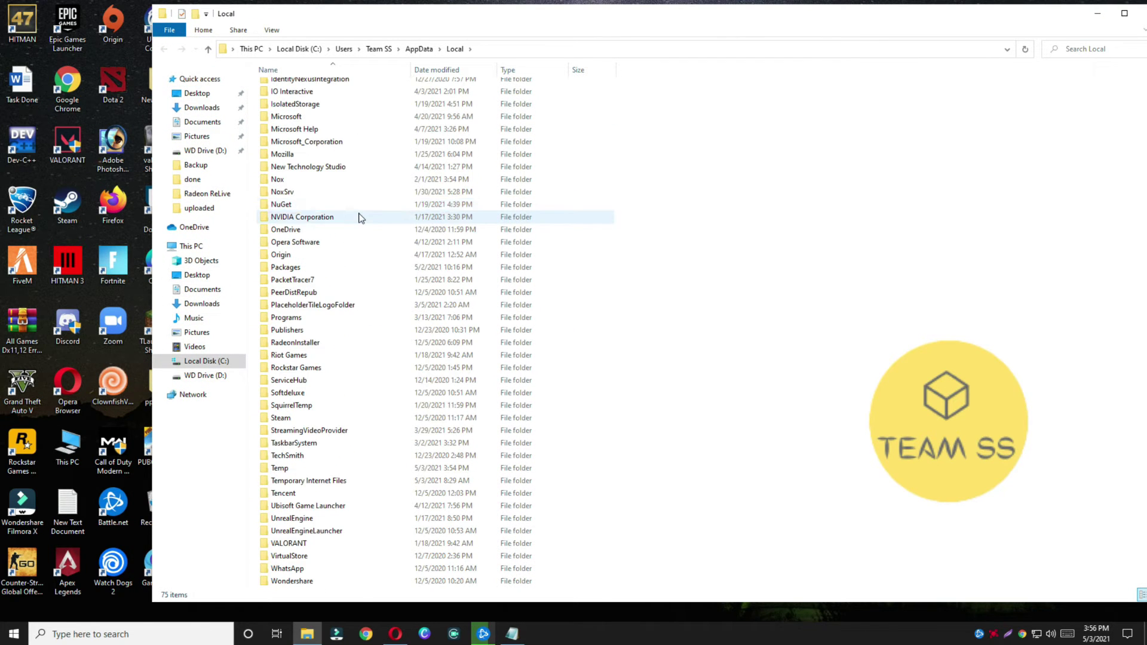
scroll(359, 219, "down", 2)
key("g")
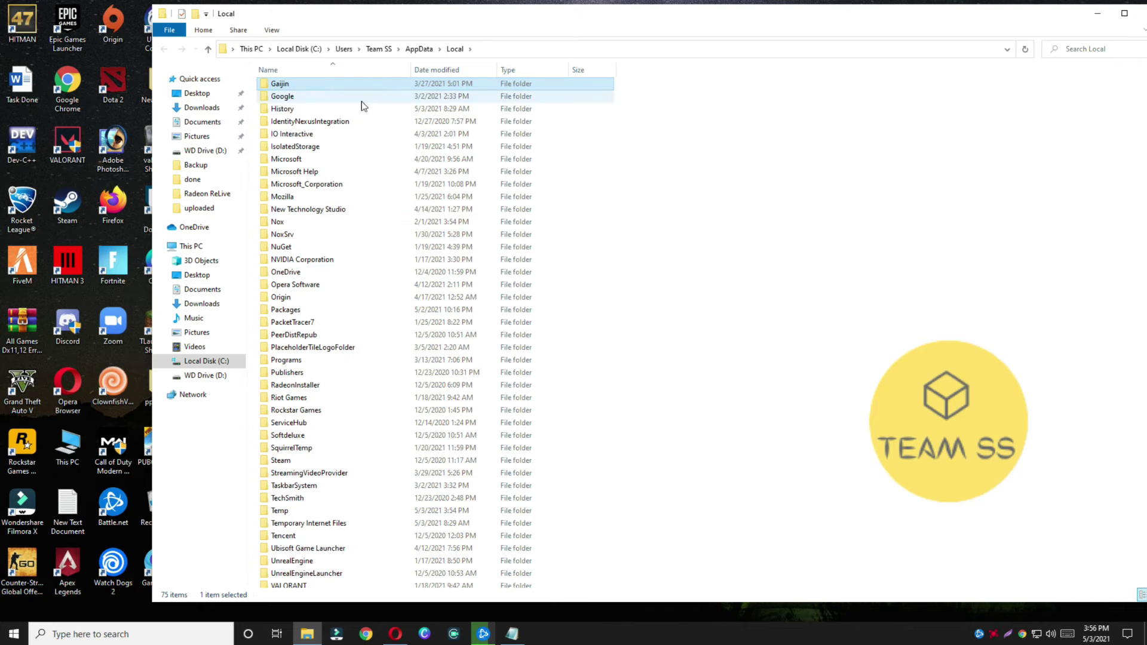
left_click(302, 95)
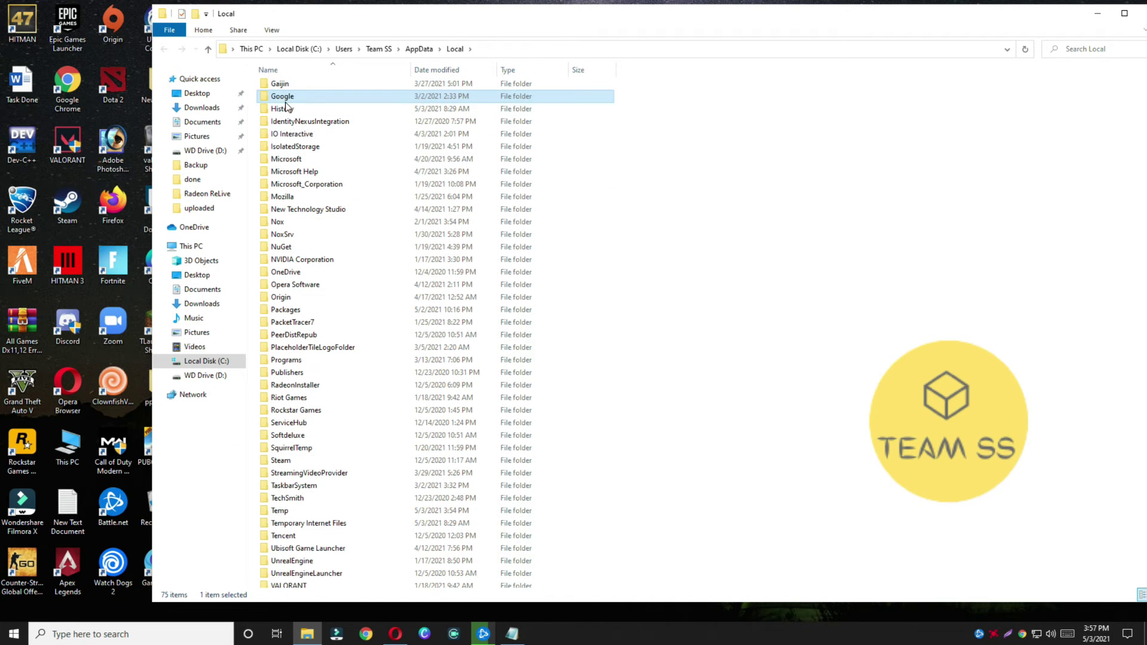
double_click(294, 99)
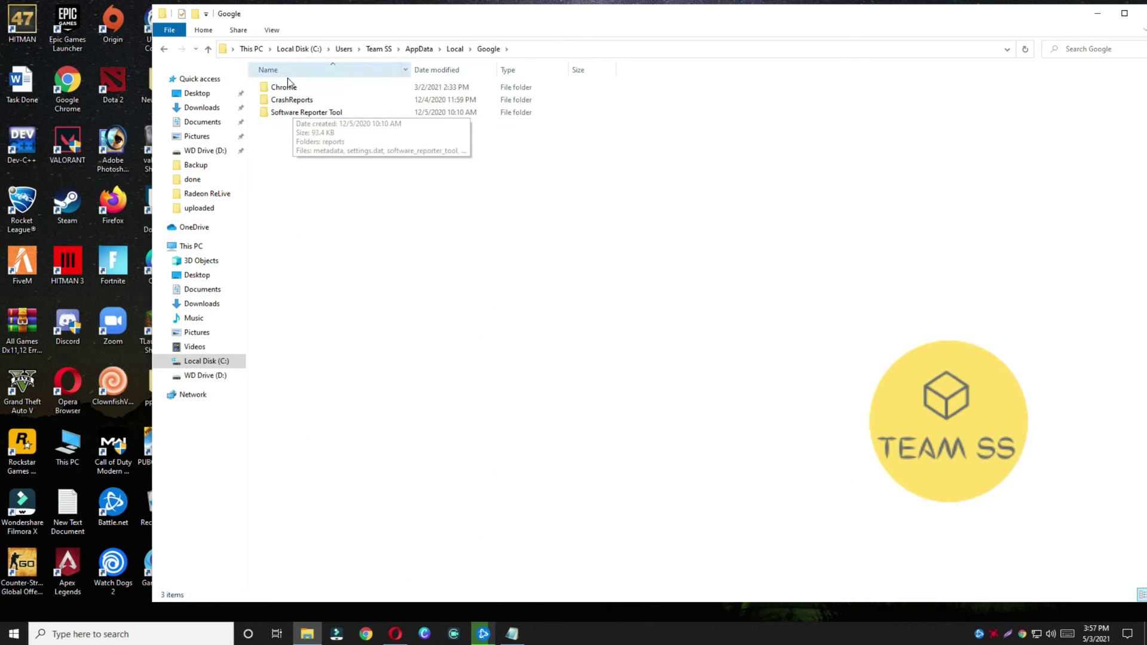
double_click(286, 88)
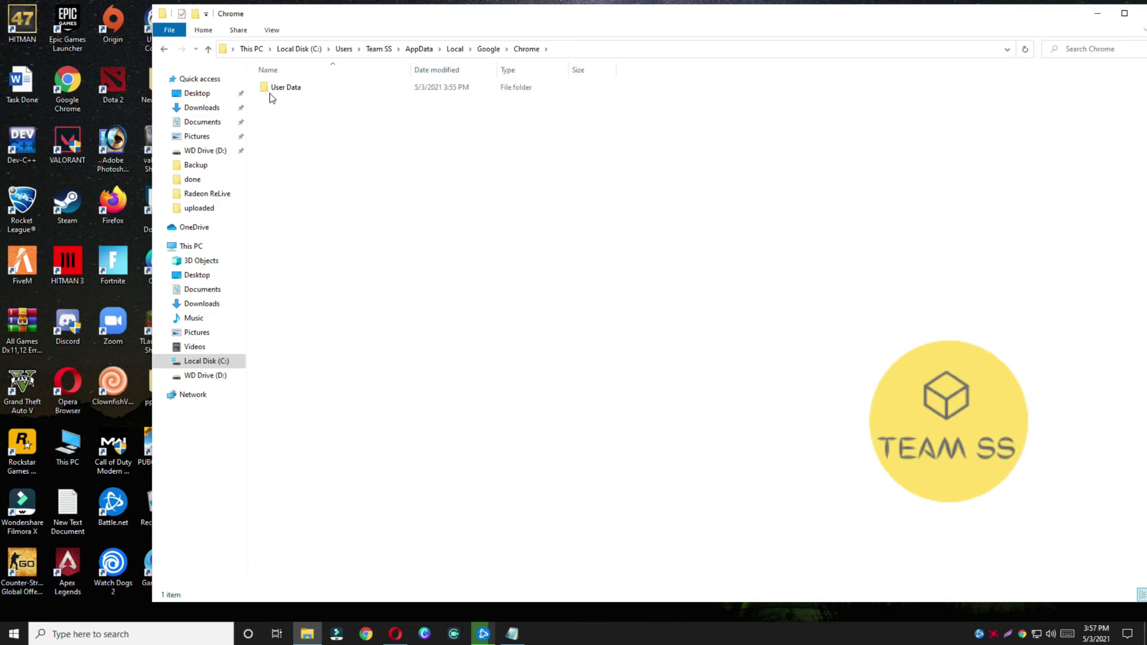
double_click(276, 89)
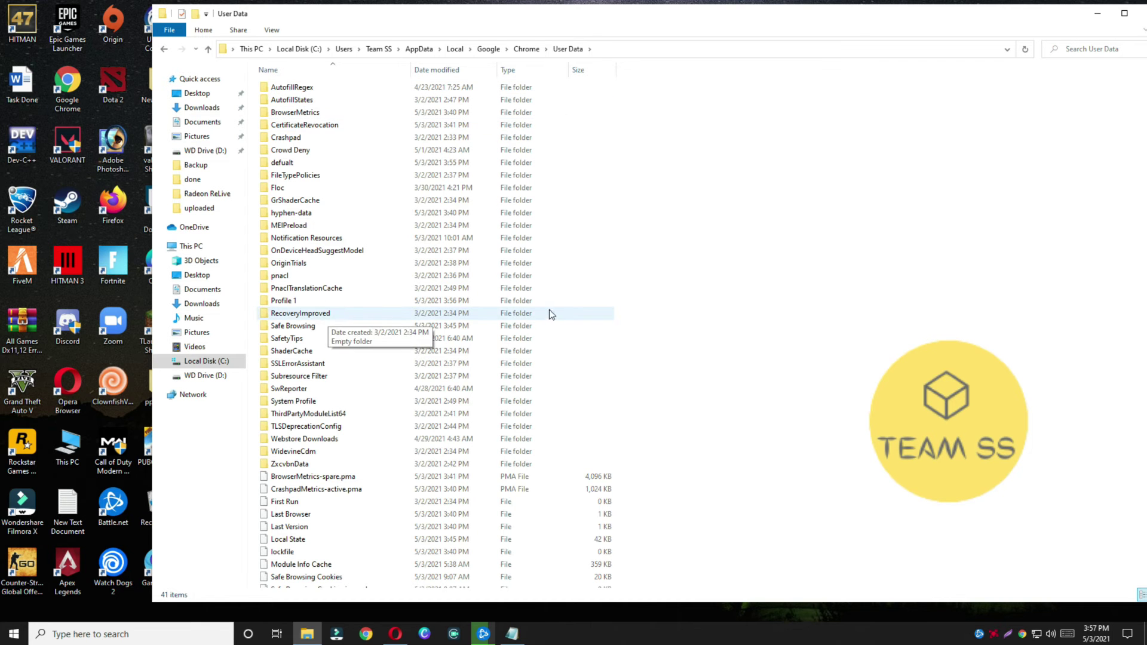
Step: Delete the 'defualt' profile folder from Chrome's User Data folder
left_click(288, 167)
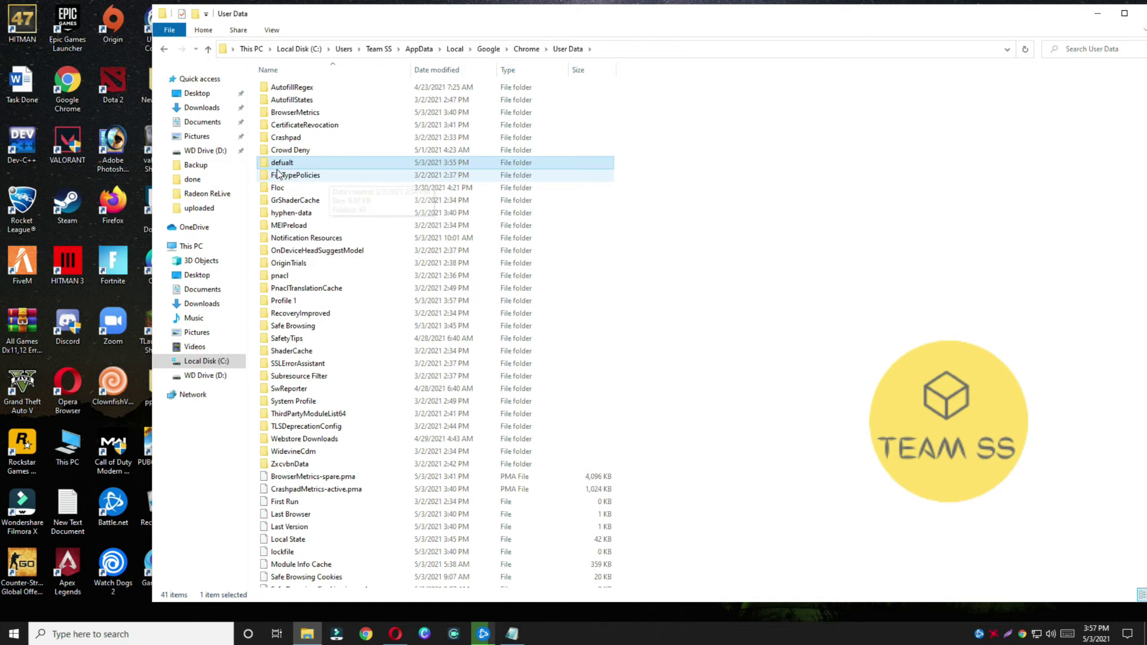
right_click(291, 167)
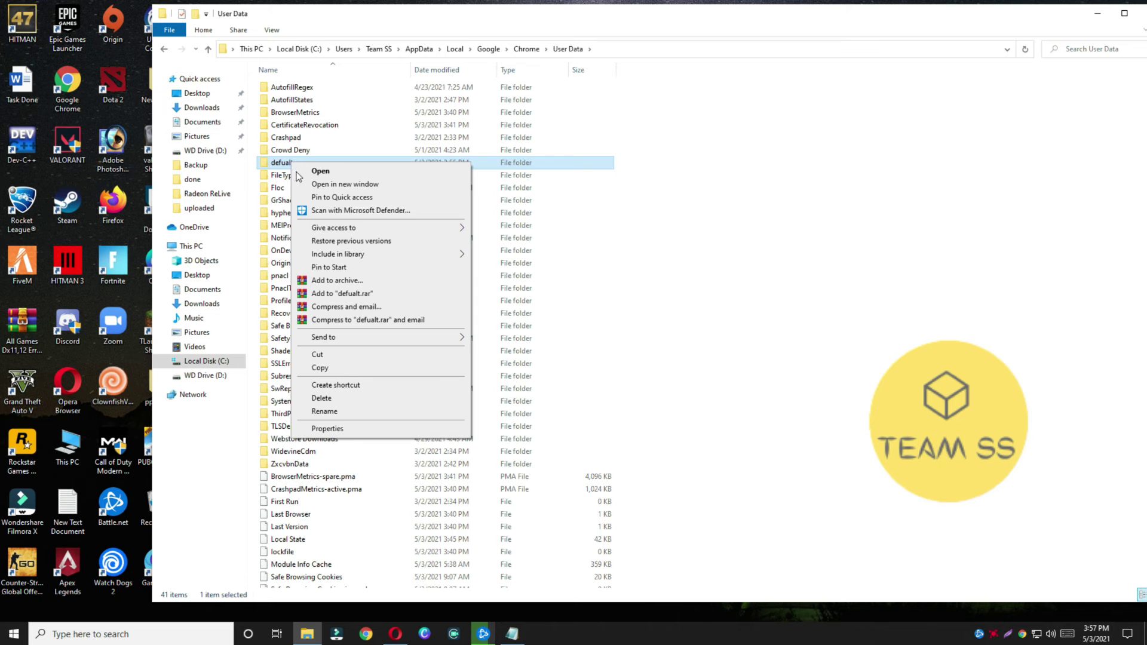
left_click(322, 399)
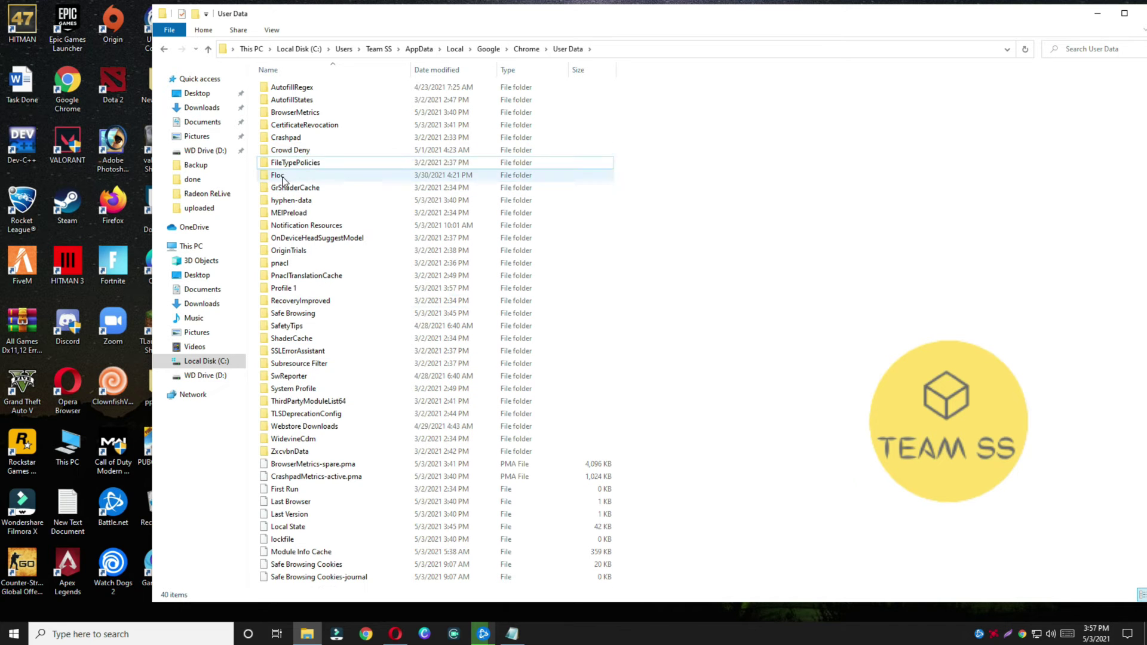
left_click(1125, 13)
Step: Close File Explorer, check the Notepad note, and refresh the desktop
left_click(1049, 12)
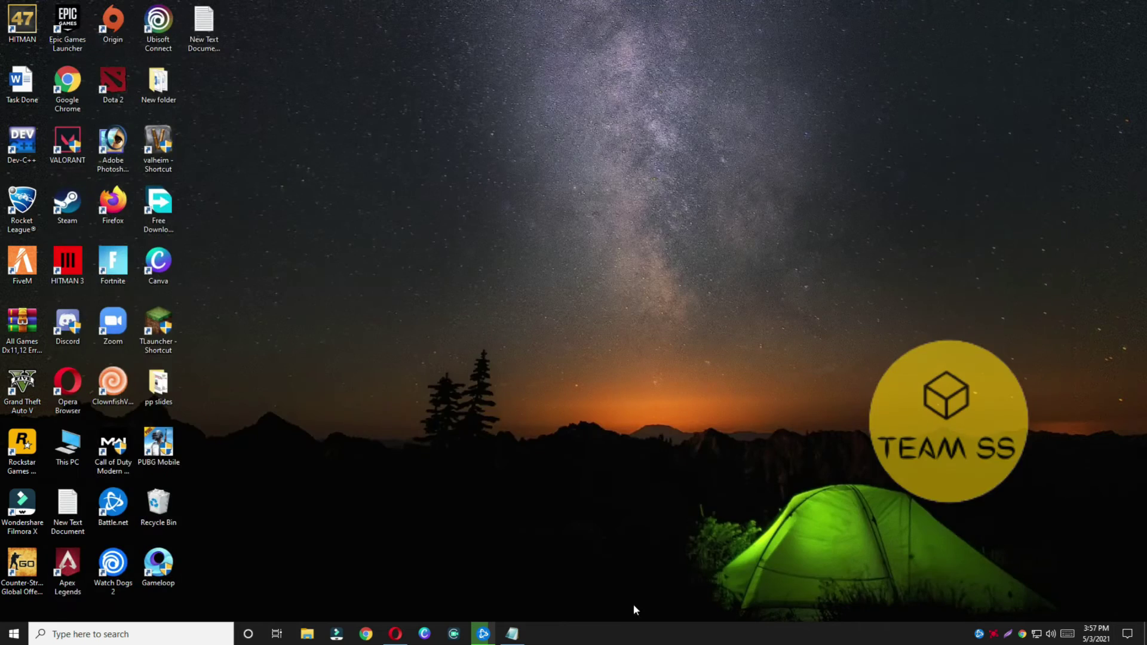
left_click(512, 633)
left_click_drag(803, 112, 52, 112)
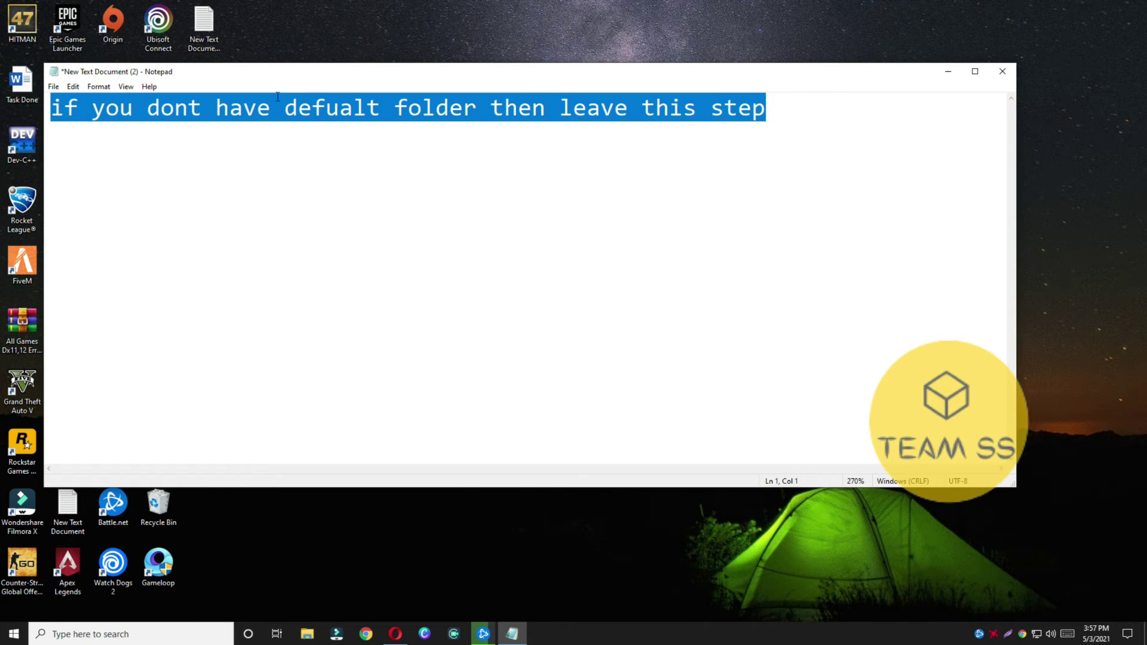
left_click(840, 143)
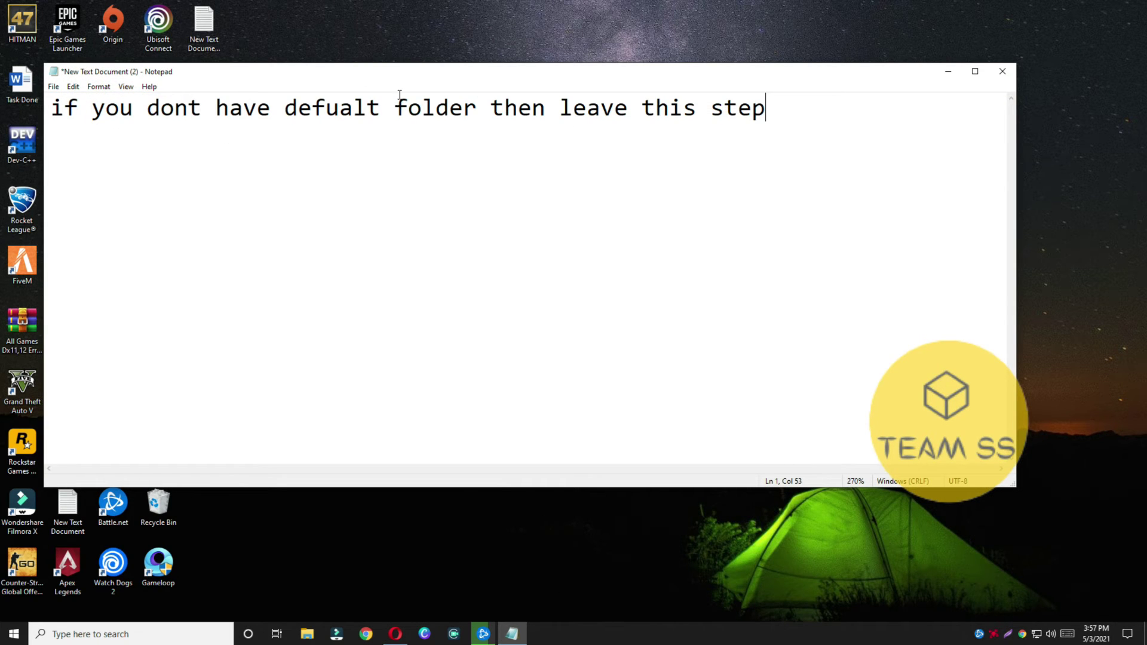
left_click(952, 72)
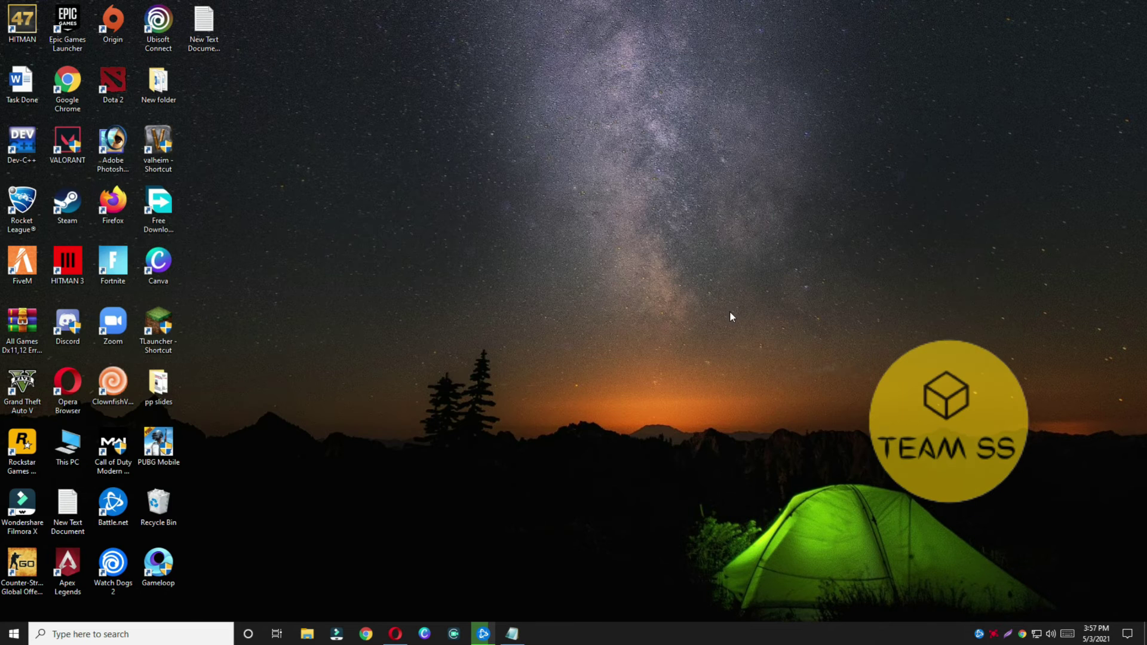
right_click(735, 315)
left_click(761, 362)
Step: Add the line 'now follow 2 step' to the Notepad note and highlight it
left_click(511, 633)
key("Return")
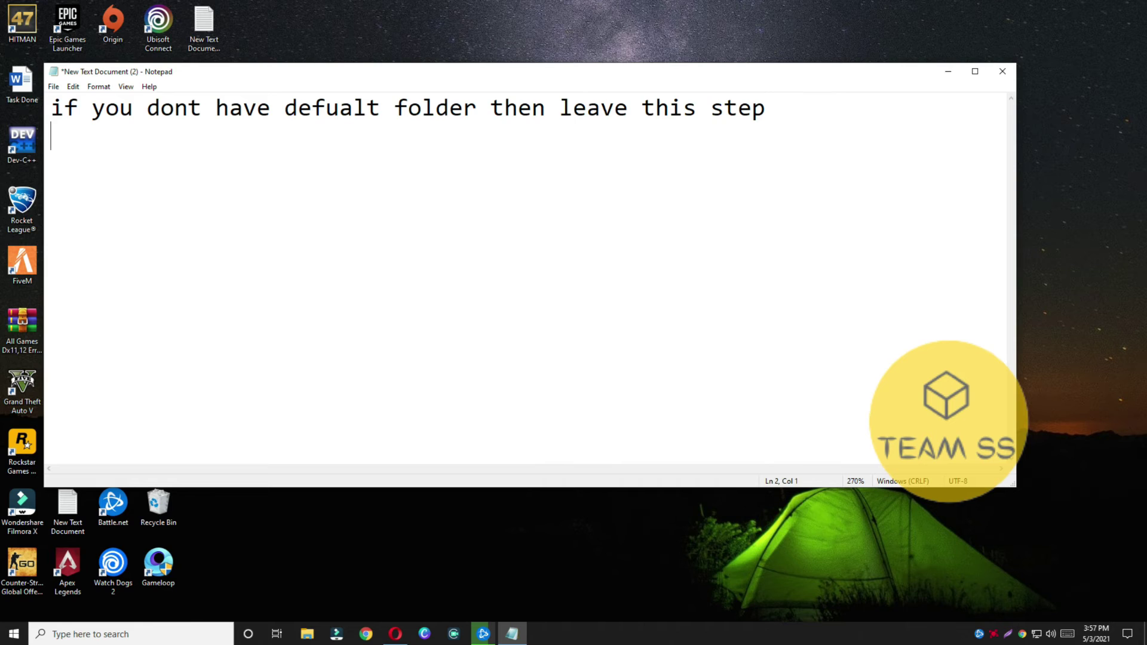
type("now f")
type("ollow ")
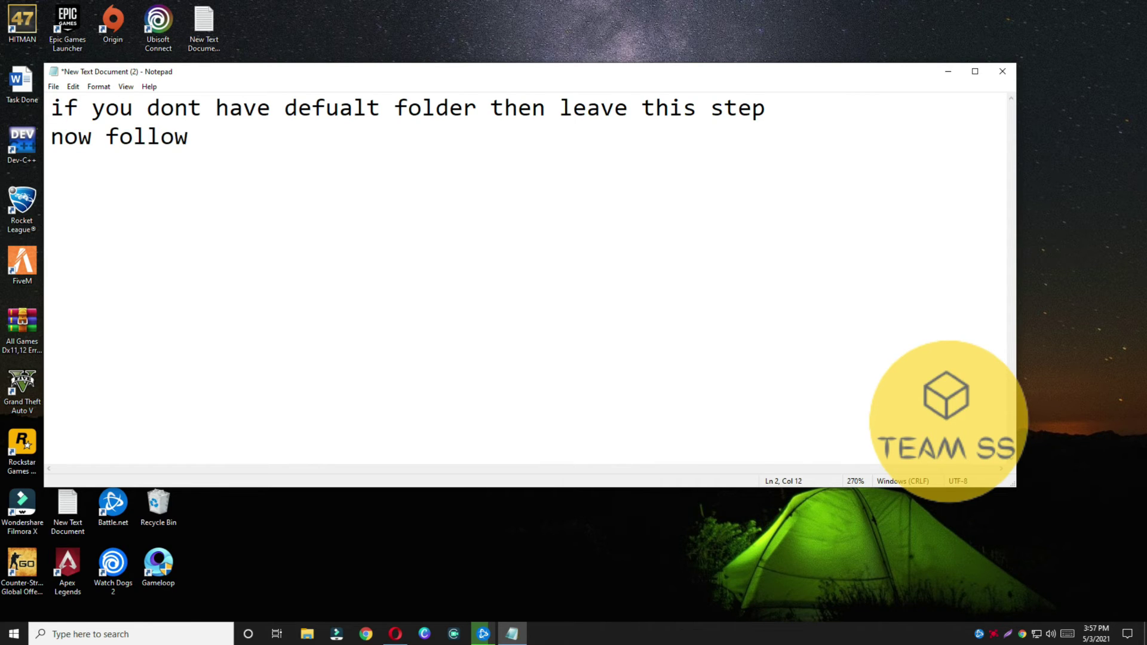
type("2 s")
type("tep")
left_click_drag(284, 138, 64, 139)
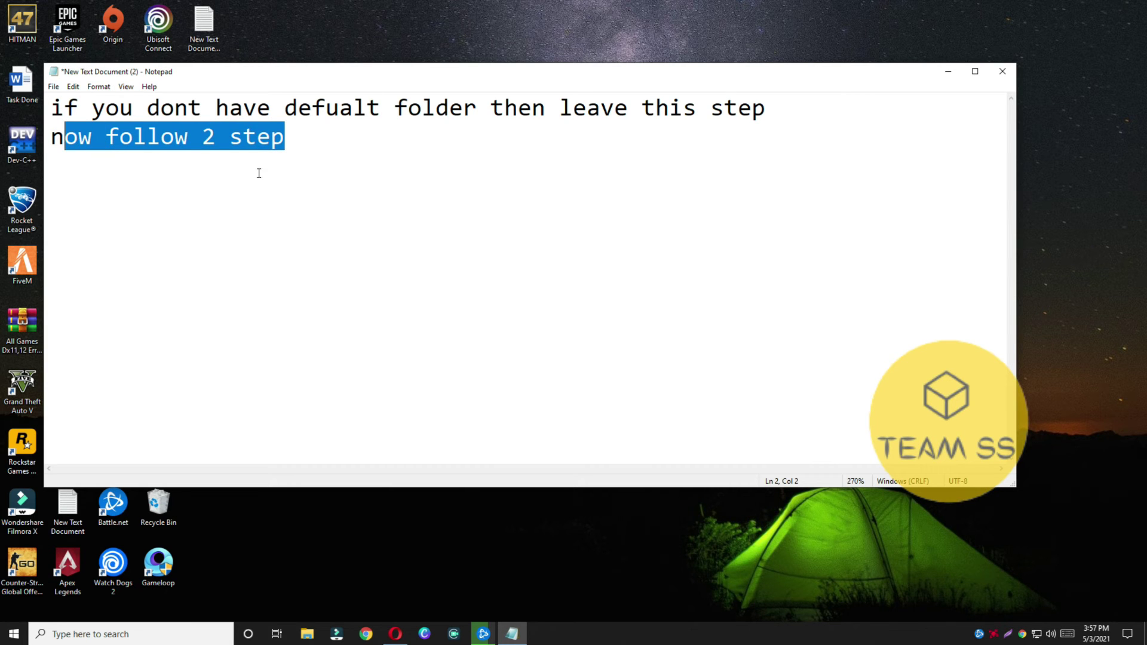
Step: Open the Google Chrome shortcut's Properties, with the cursor at the end of Target
left_click(952, 74)
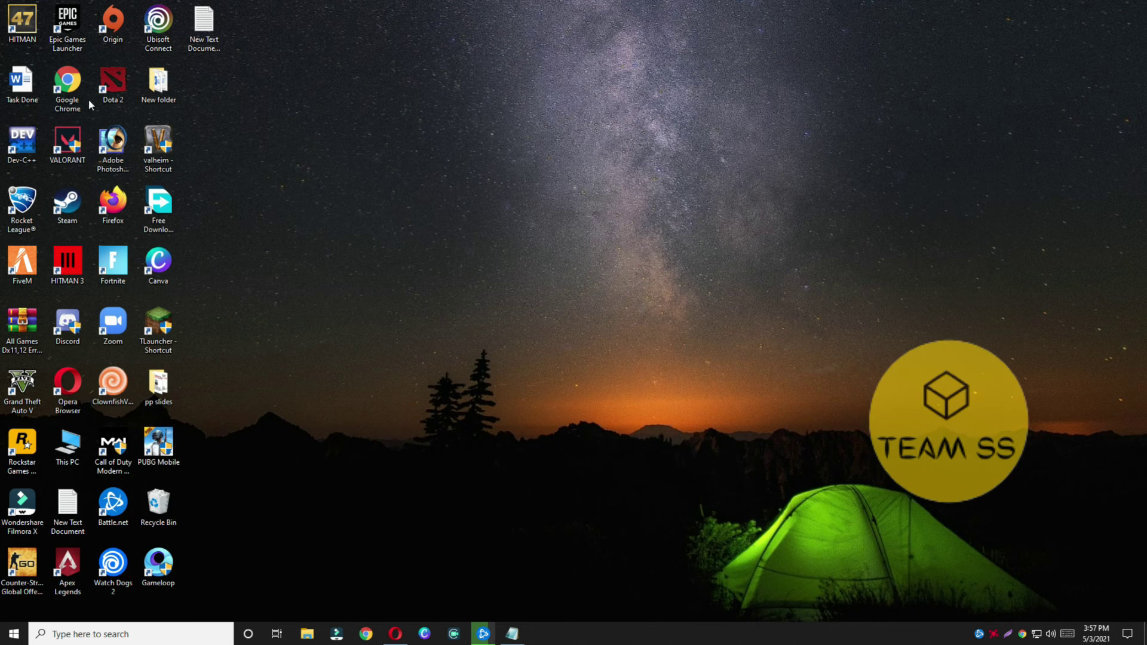
right_click(73, 87)
left_click(144, 368)
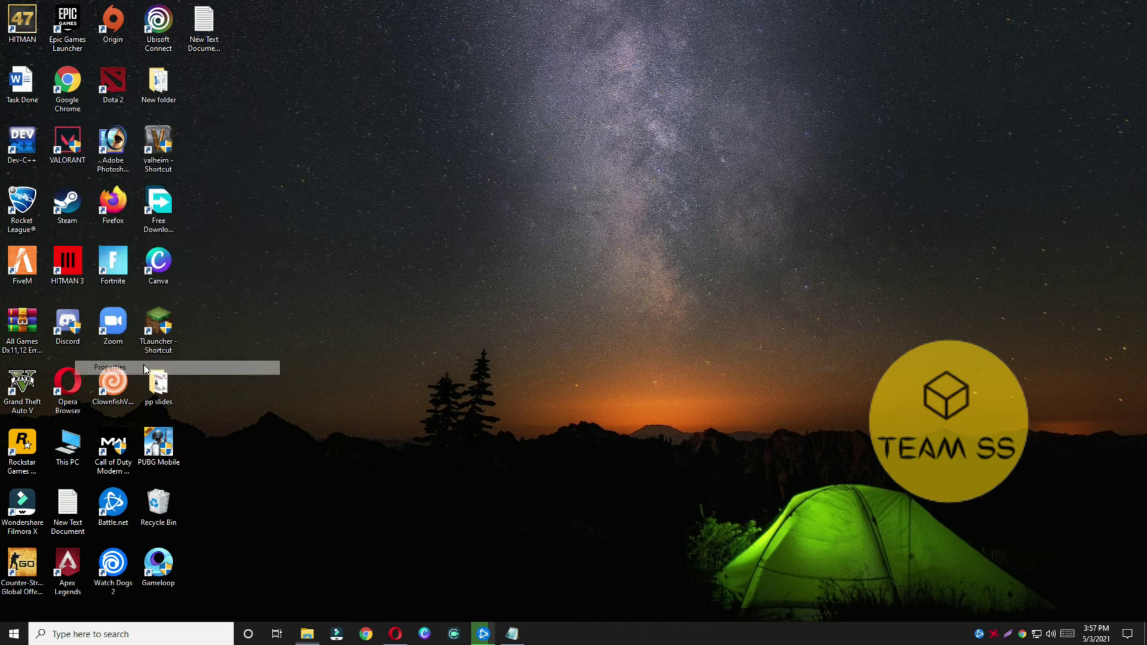
left_click_drag(212, 101, 499, 98)
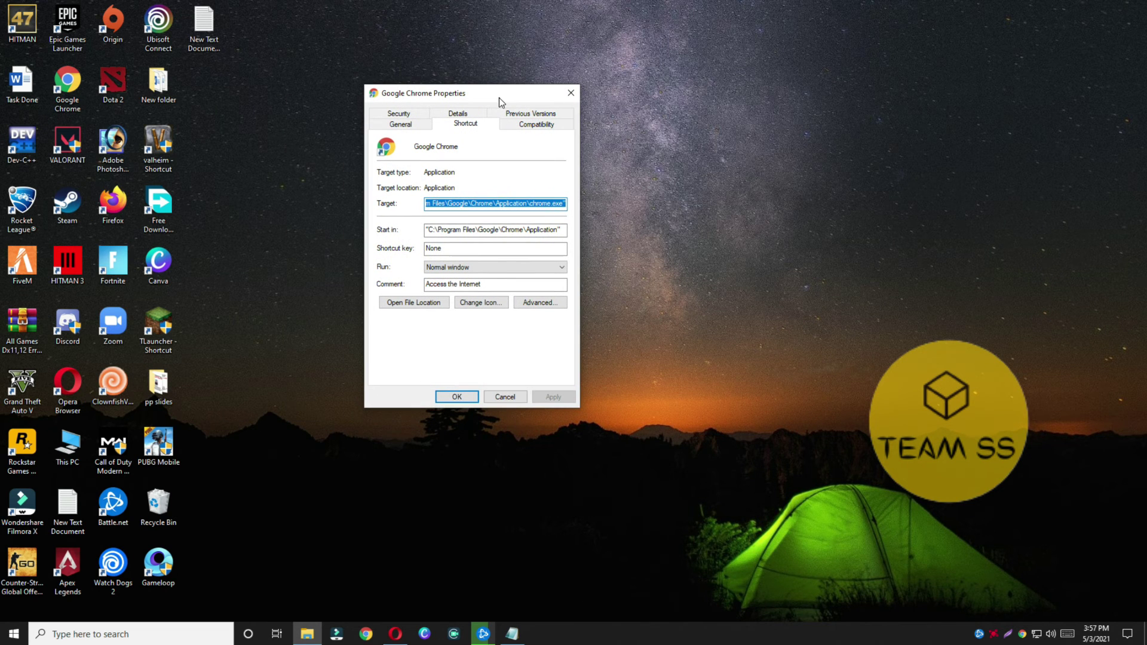
left_click(566, 204)
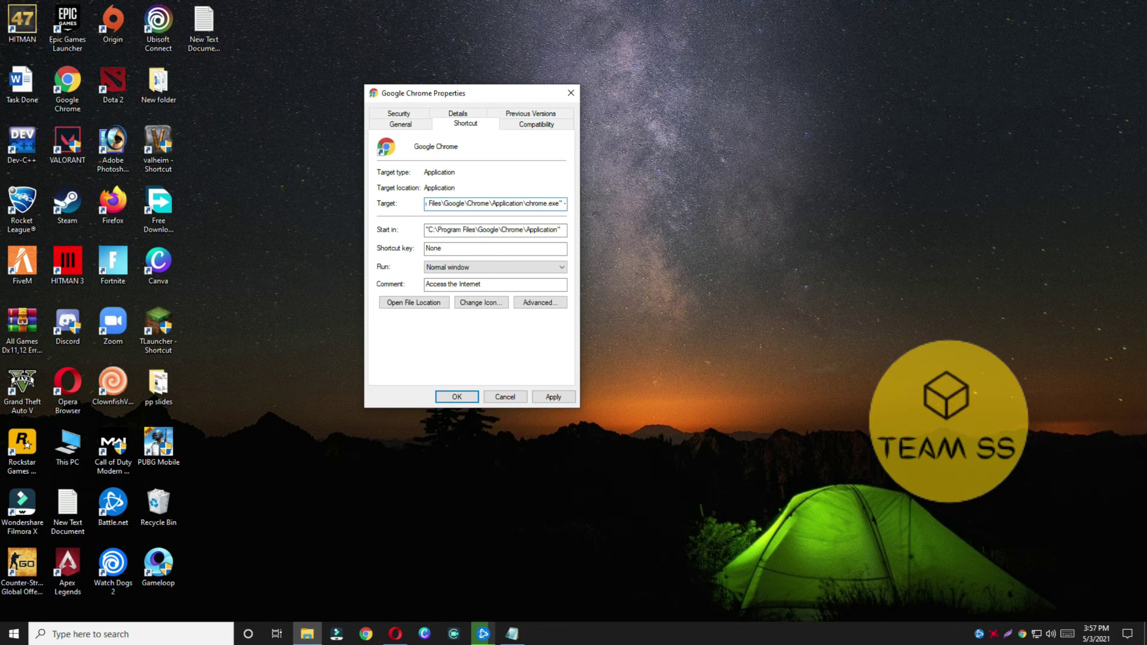
type("no")
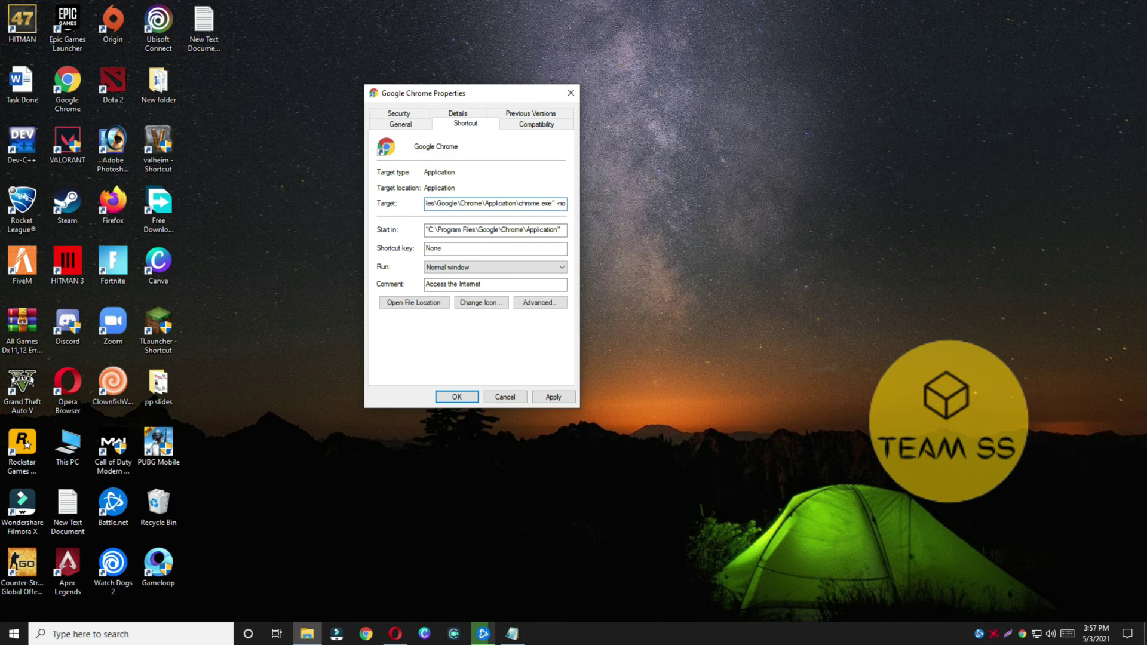
type("-sand")
type("b")
type("ox")
Step: Check the no-sandbox flag added after chrome.exe in the Target field
double_click(533, 205)
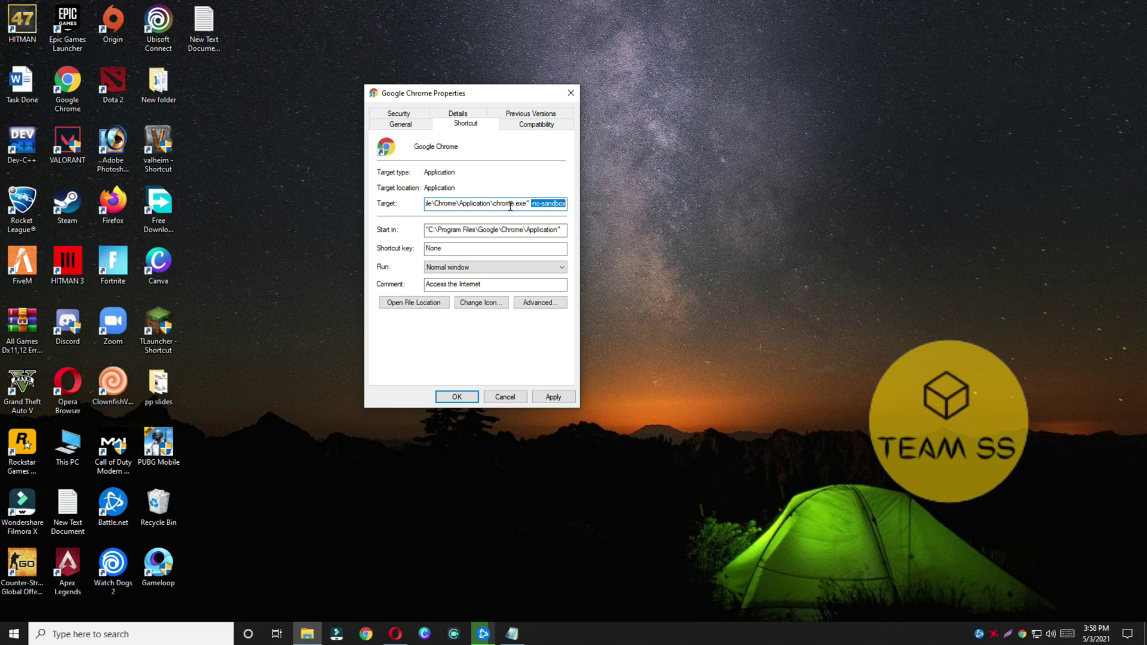
left_click(543, 205)
left_click_drag(567, 205, 530, 204)
left_click(562, 205)
Step: Save the shortcut change with administrator permission, then test-launch and minimize Chrome
left_click(551, 397)
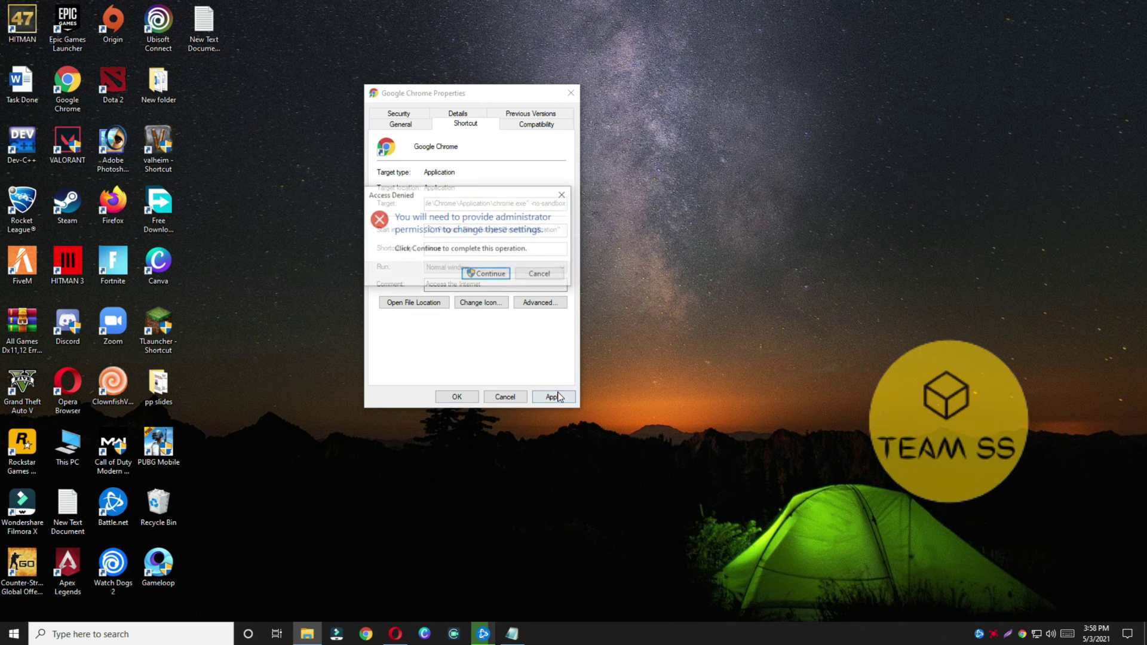
left_click(491, 273)
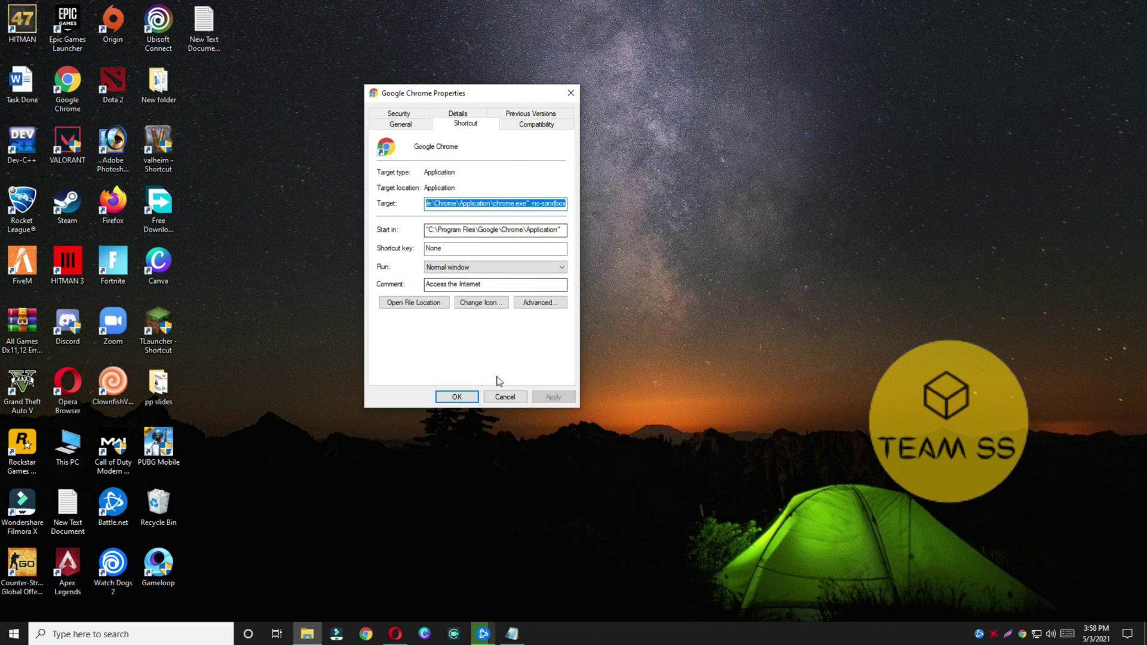
left_click(466, 395)
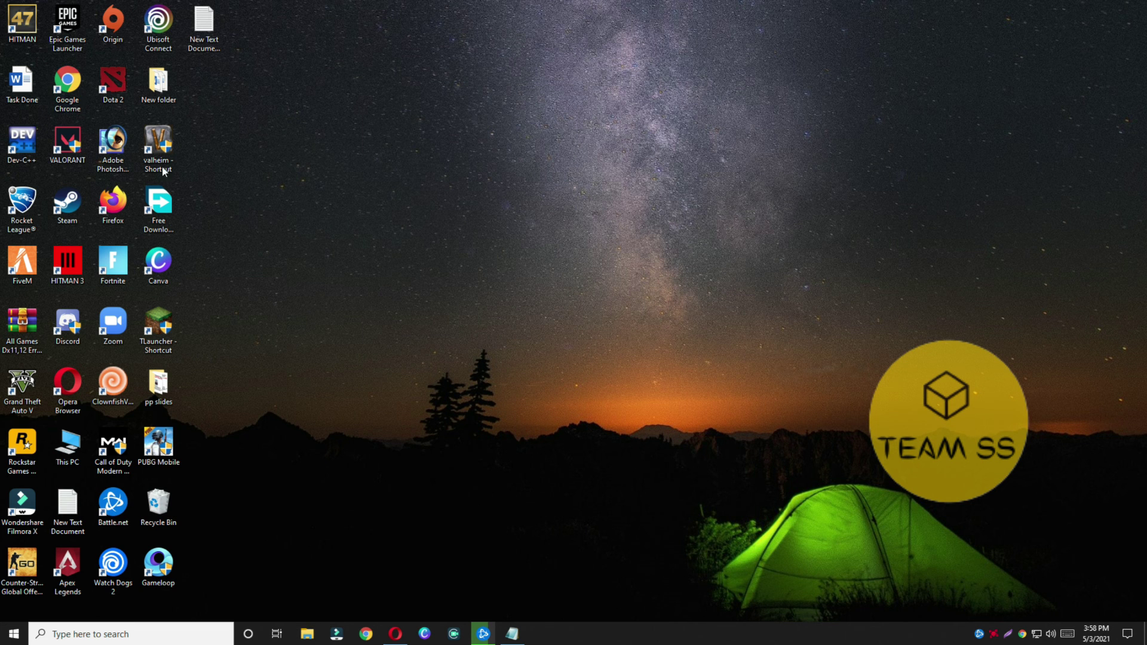
double_click(68, 85)
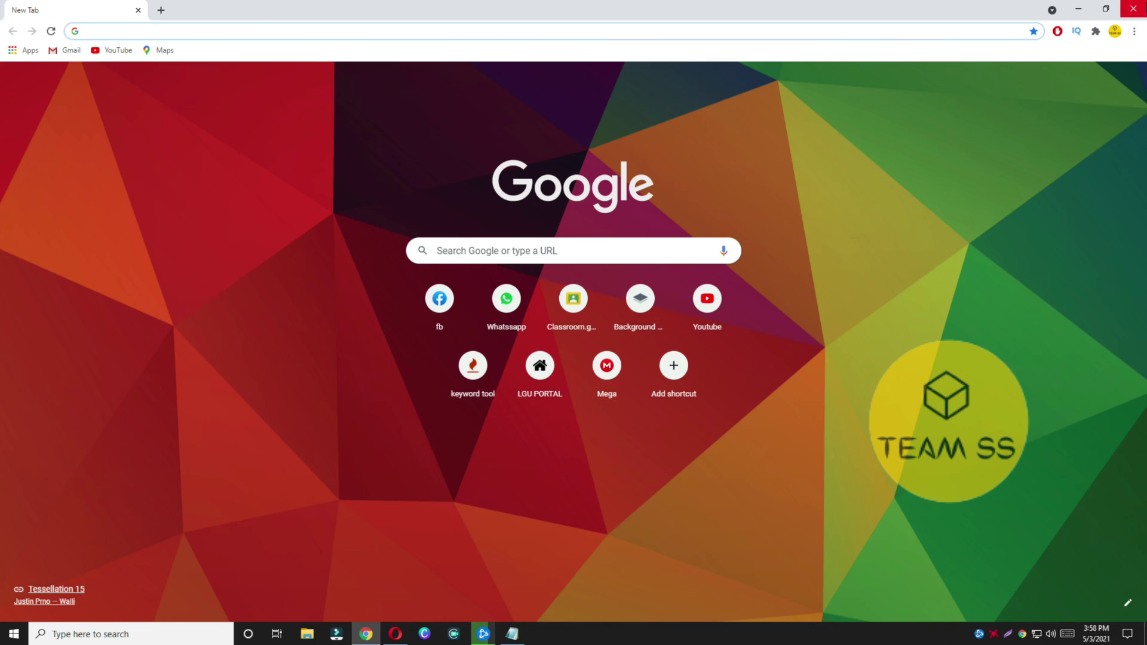
left_click(1085, 9)
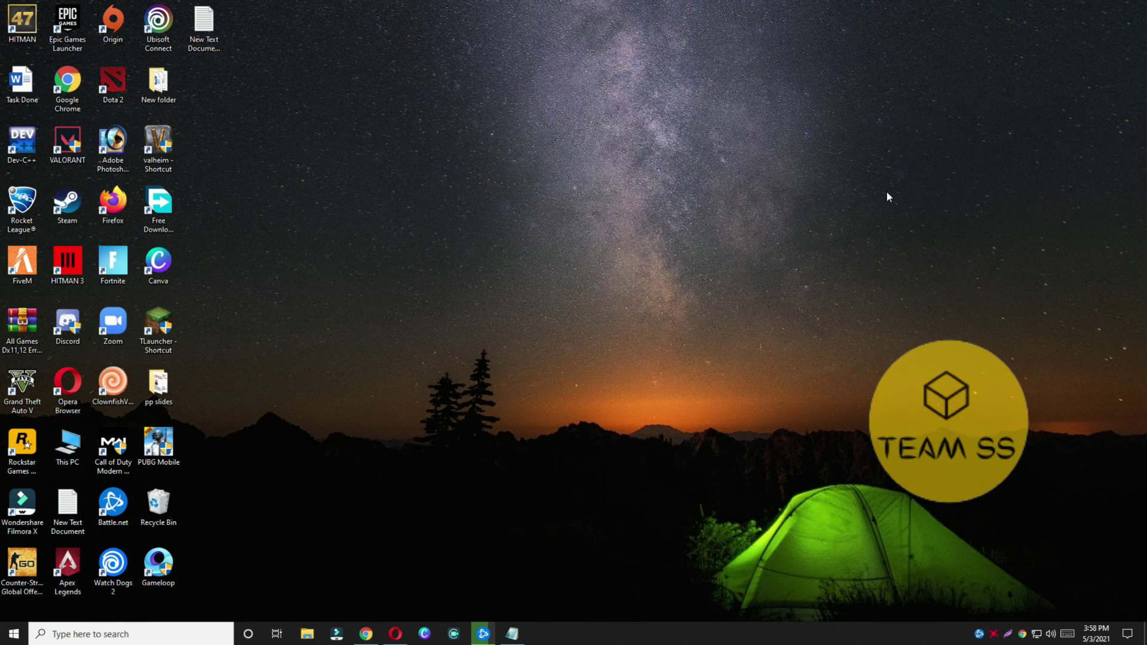